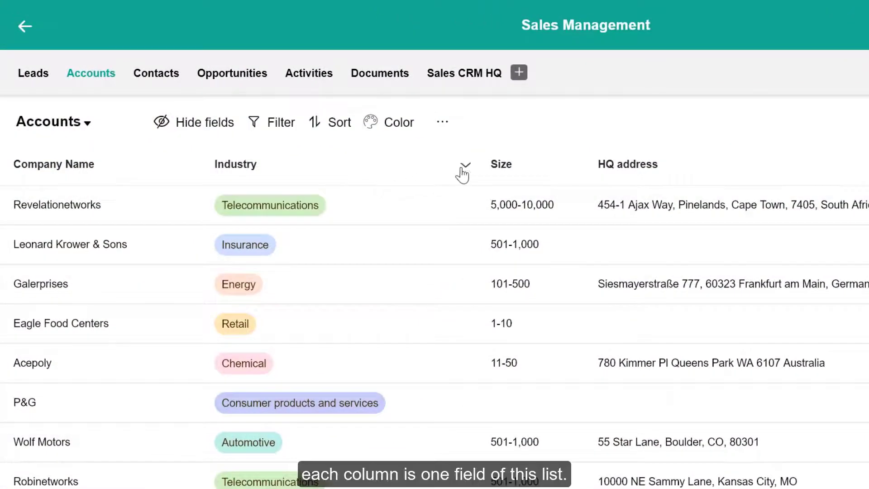
View the Industry column's field options, and narrow the Company Name column slightly
{"action": "left_click", "coordinate": [464, 172]}
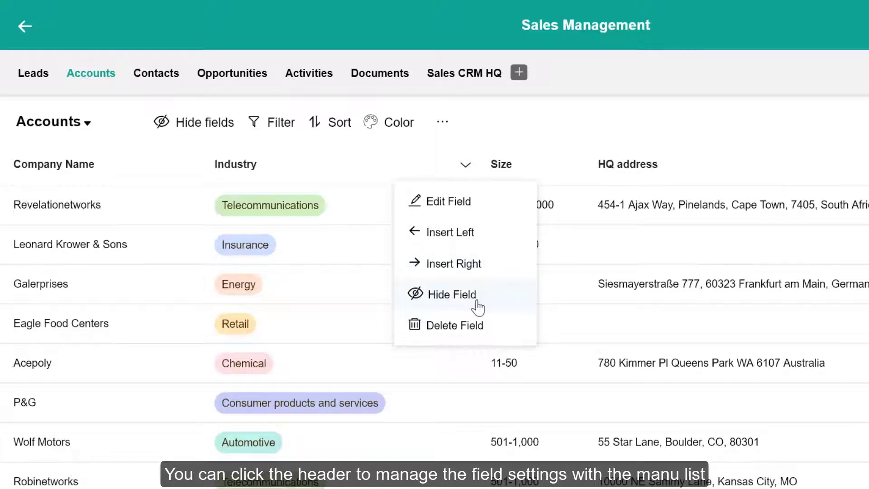
{"action": "left_click", "coordinate": [485, 152]}
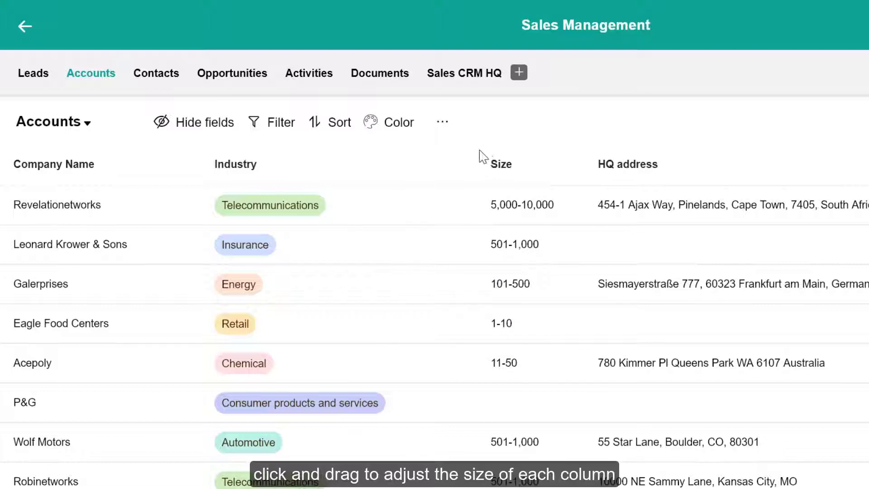
{"action": "left_click_drag", "start_coordinate": [204, 167], "coordinate": [187, 187]}
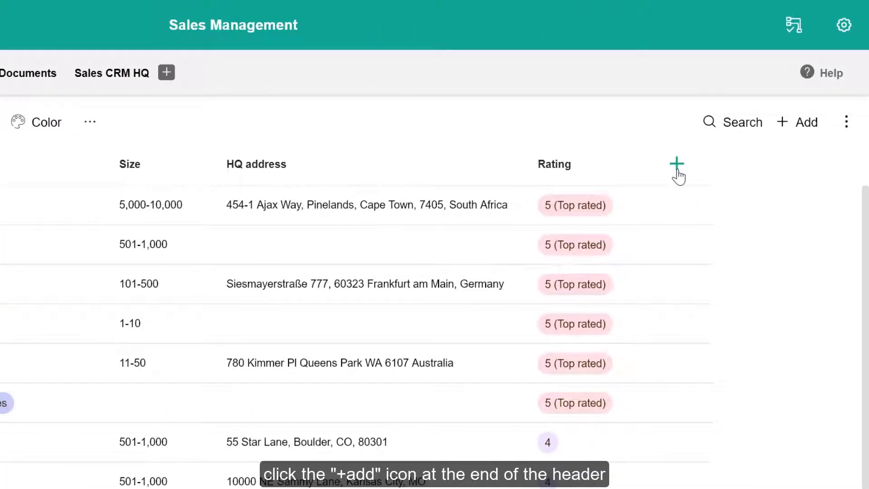
Start a new field in the Accounts list and browse the available field types
{"action": "left_click", "coordinate": [677, 163]}
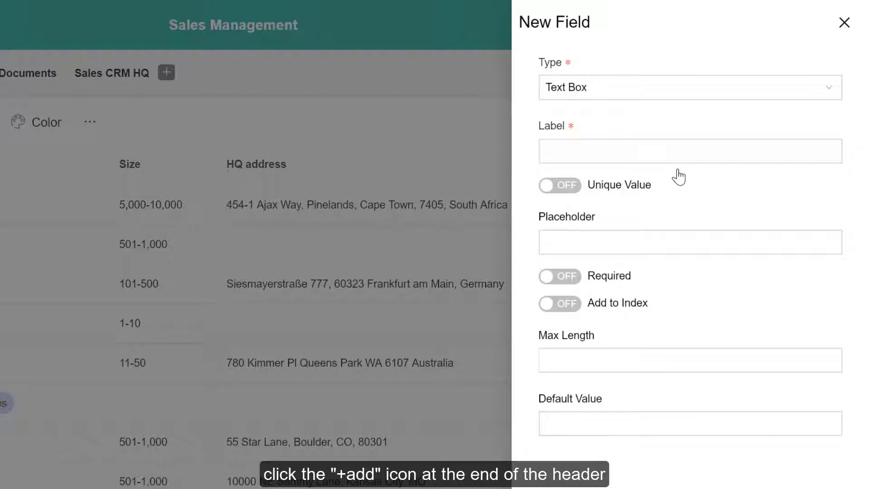
{"action": "left_click", "coordinate": [635, 93]}
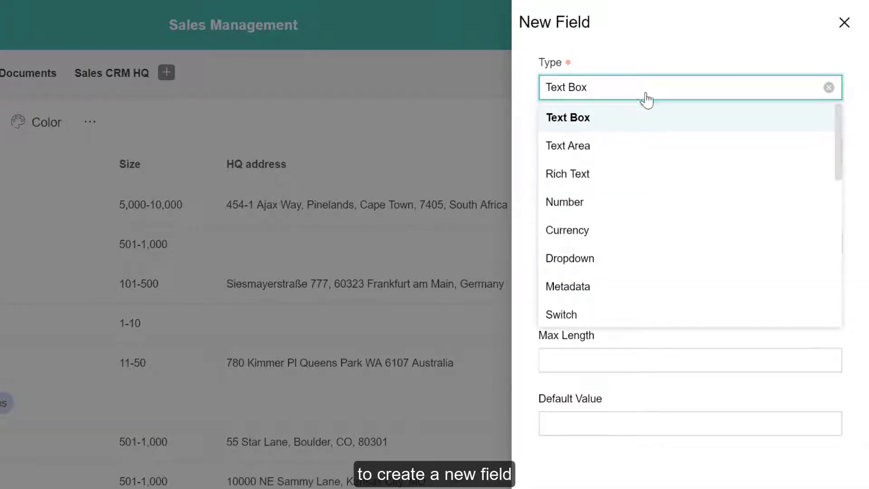
{"action": "left_click_drag", "start_coordinate": [838, 139], "coordinate": [841, 233]}
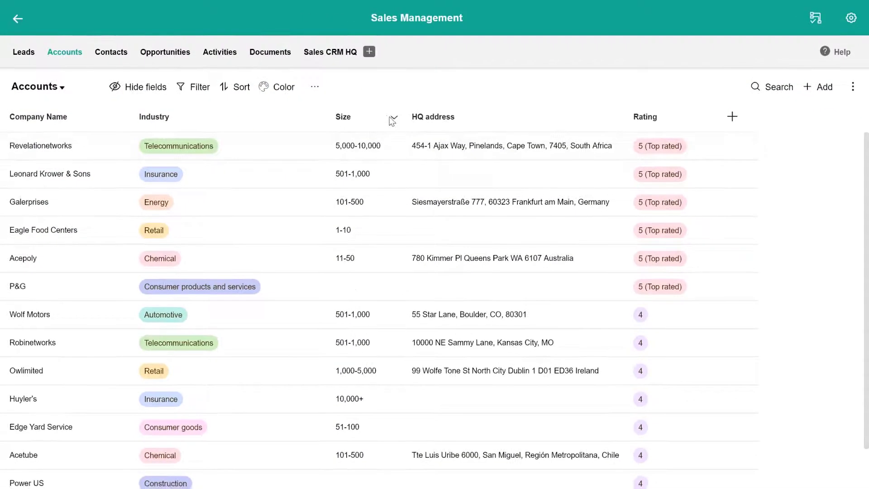
Enable colors for the Size field's options, make the 1-10 option light gray, and save the field
{"action": "left_click", "coordinate": [393, 120]}
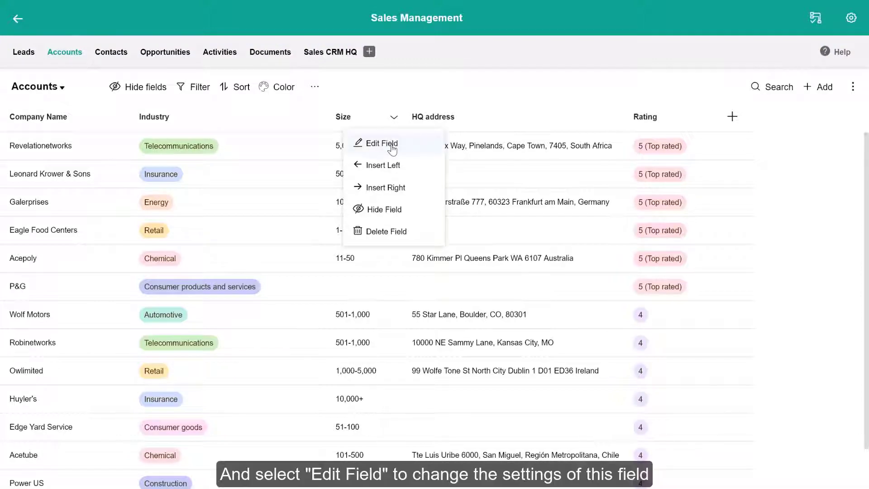
{"action": "left_click", "coordinate": [392, 146]}
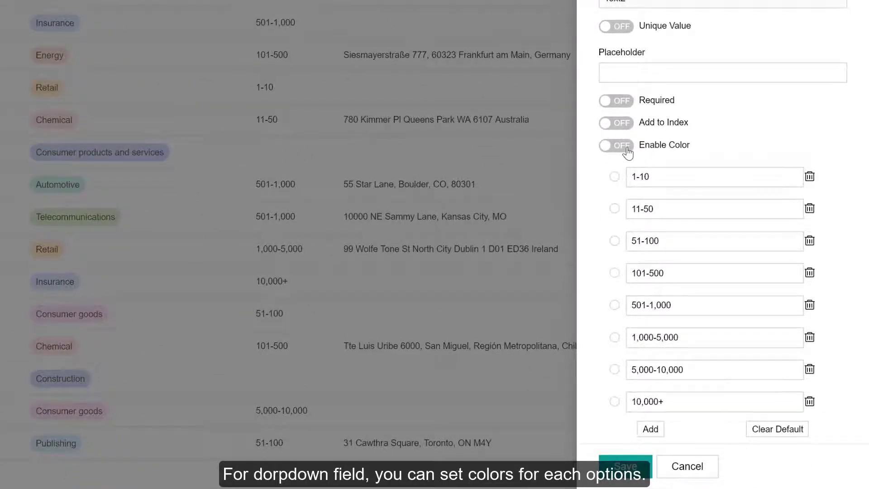
{"action": "left_click", "coordinate": [627, 150]}
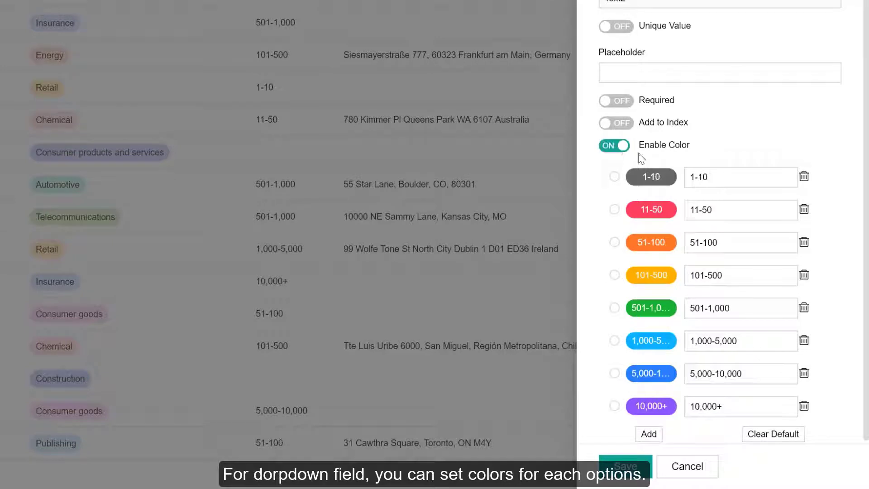
{"action": "left_click", "coordinate": [653, 178]}
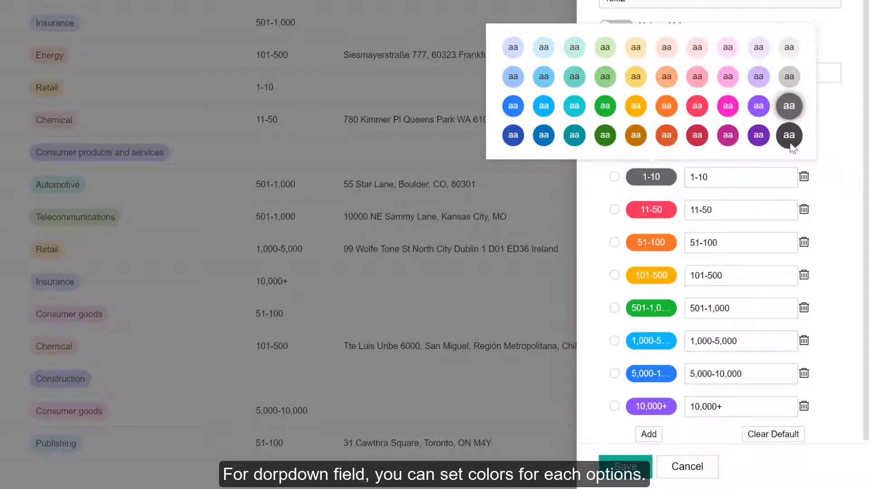
{"action": "left_click", "coordinate": [790, 76]}
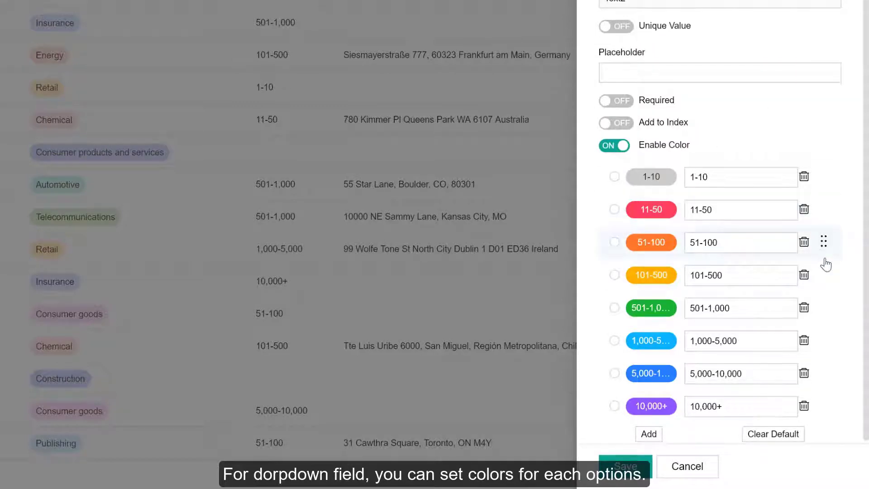
{"action": "mouse_move", "coordinate": [824, 301]}
{"action": "left_mouse_down"}
{"action": "mouse_move", "coordinate": [828, 274]}
{"action": "mouse_move", "coordinate": [825, 306]}
{"action": "left_mouse_up"}
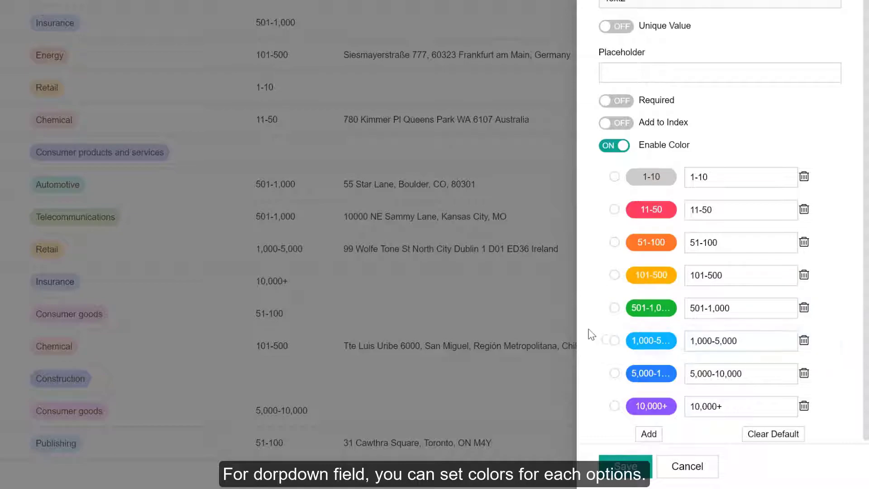
{"action": "left_click", "coordinate": [620, 467]}
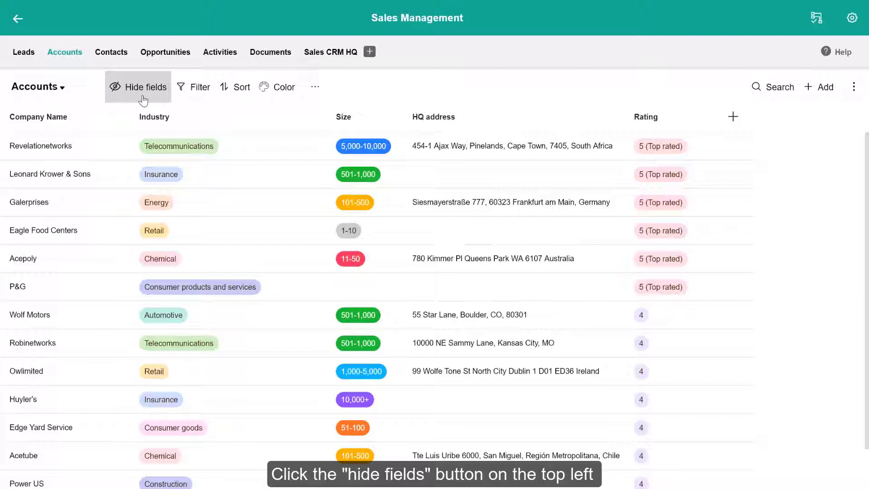
Move the Size field ahead of Industry, and show the Email field between Industry and HQ address
{"action": "left_click", "coordinate": [143, 100]}
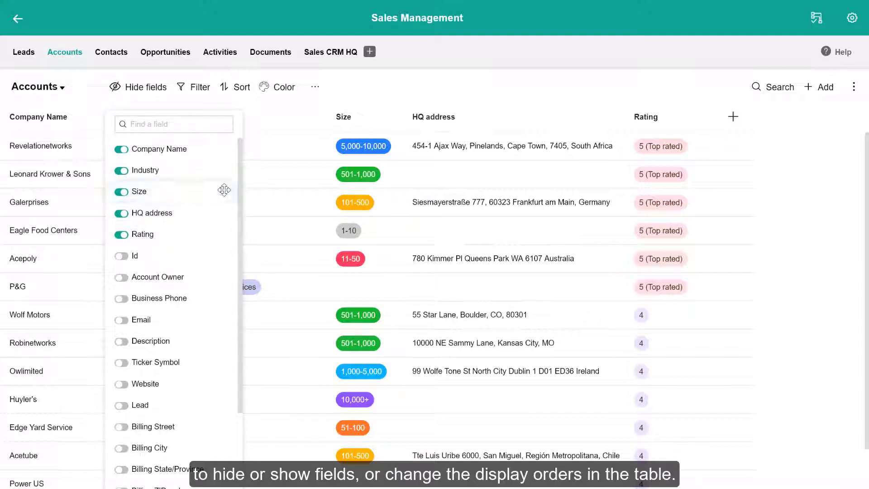
{"action": "left_click_drag", "start_coordinate": [223, 190], "coordinate": [224, 171]}
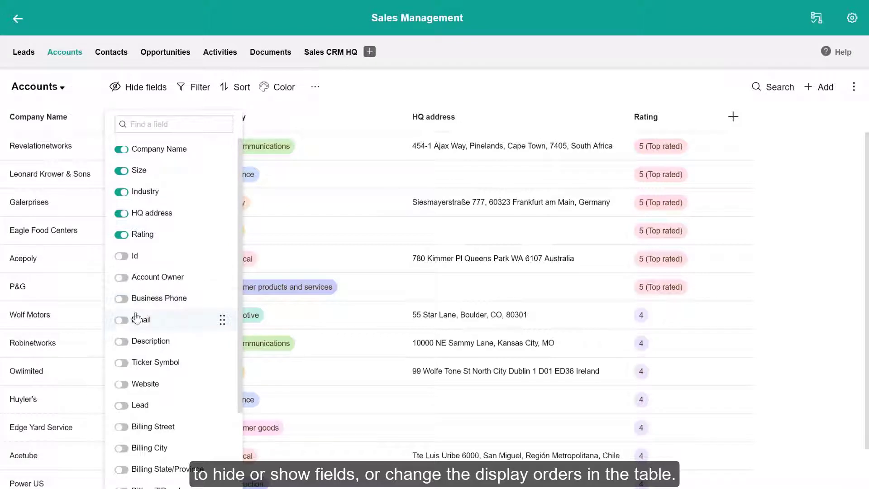
{"action": "left_click", "coordinate": [121, 320]}
{"action": "left_click_drag", "start_coordinate": [223, 321], "coordinate": [231, 214]}
{"action": "left_click", "coordinate": [275, 142]}
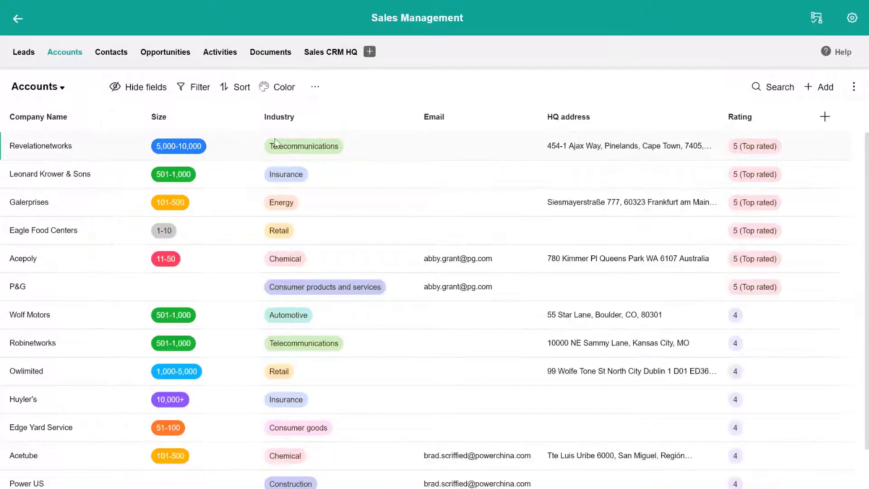
Filter the Accounts list to records where Industry equals Insurance
{"action": "left_click", "coordinate": [198, 87]}
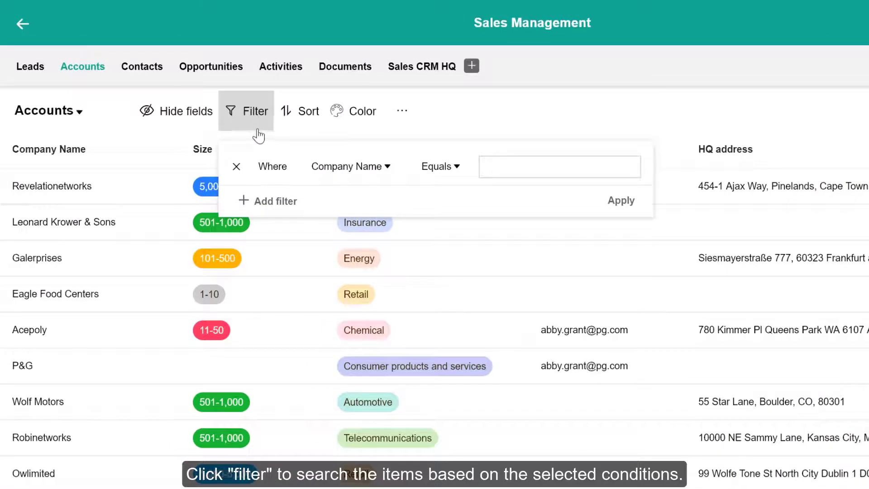
{"action": "left_click", "coordinate": [353, 175]}
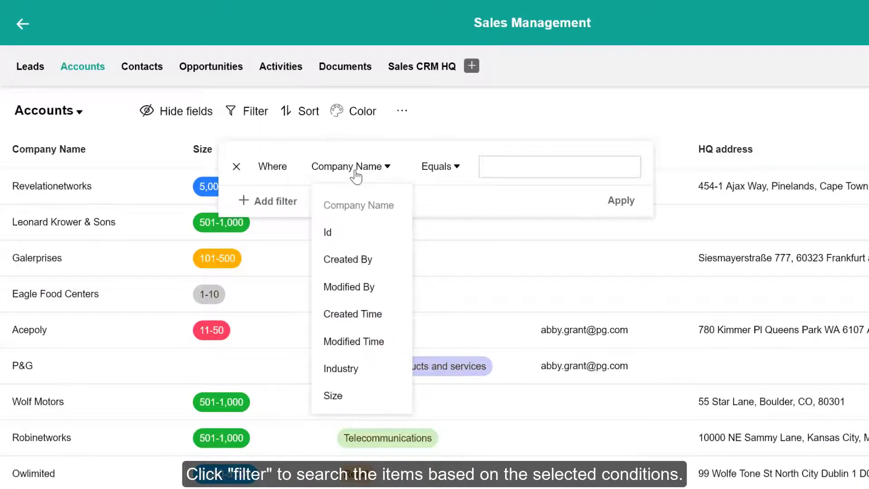
{"action": "left_click", "coordinate": [354, 370]}
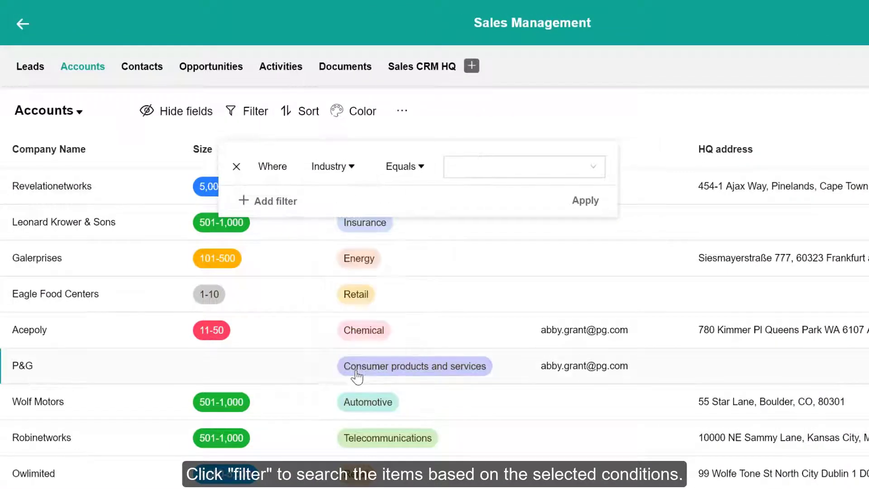
{"action": "left_click", "coordinate": [479, 176]}
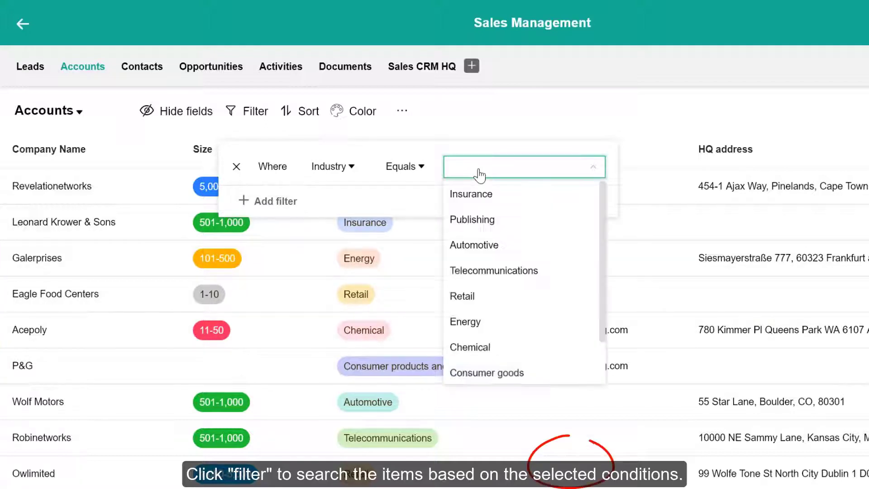
{"action": "left_click", "coordinate": [484, 201]}
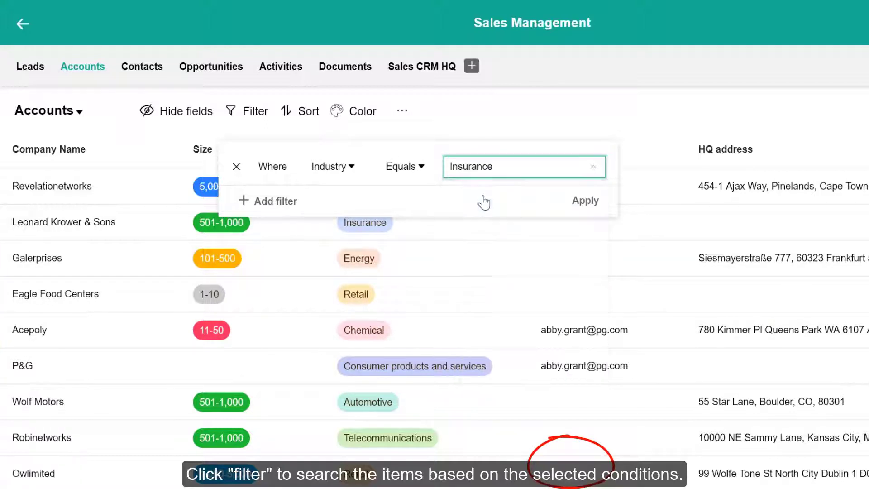
{"action": "left_click", "coordinate": [591, 209]}
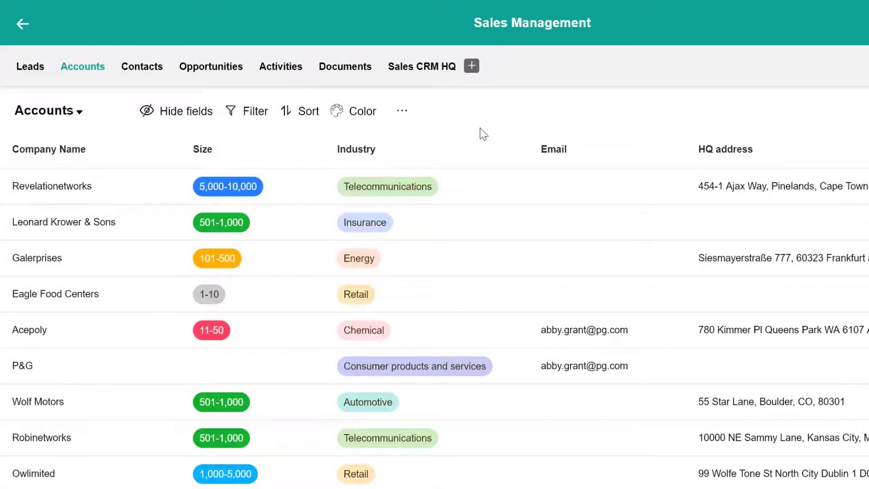
Add Industry in A → Z order as a third sort condition after Rating and Created Time, and apply it
{"action": "left_click", "coordinate": [300, 118]}
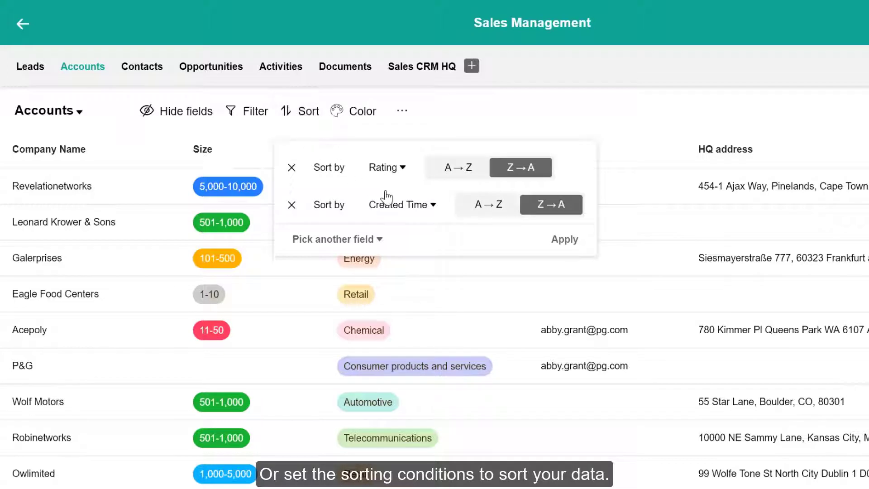
{"action": "left_click", "coordinate": [349, 247]}
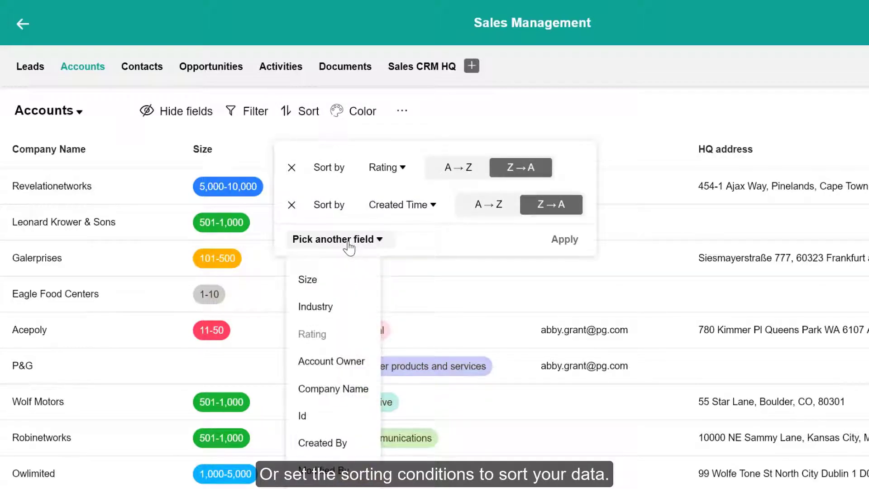
{"action": "left_click", "coordinate": [342, 310]}
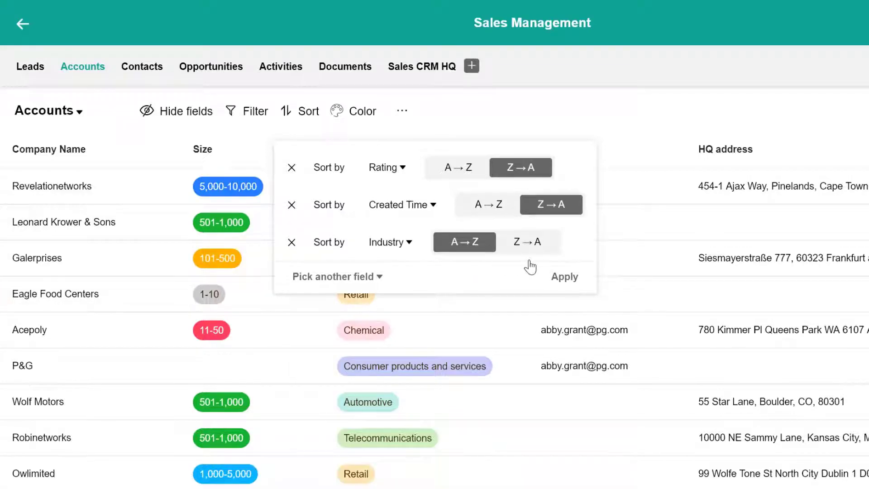
{"action": "left_click", "coordinate": [564, 277]}
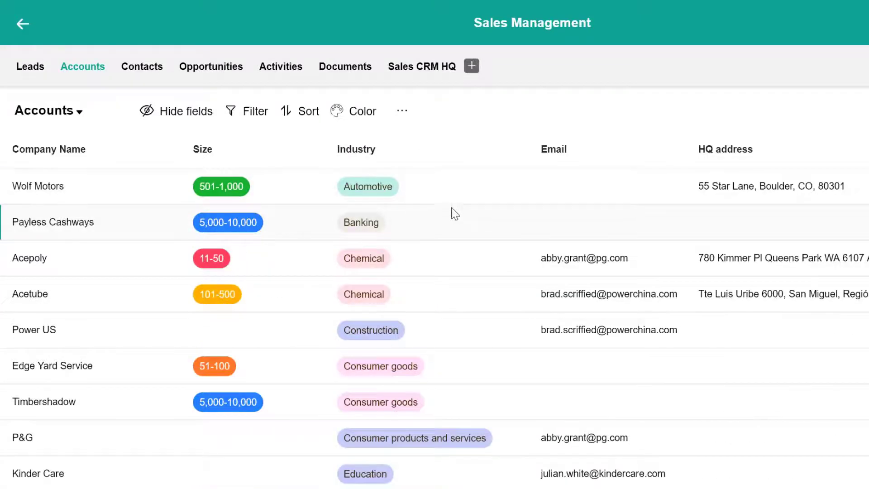
Apply a red record color rule for accounts where Industry equals Insurance and Rating equals 5 (Top rated)
{"action": "left_click", "coordinate": [357, 118]}
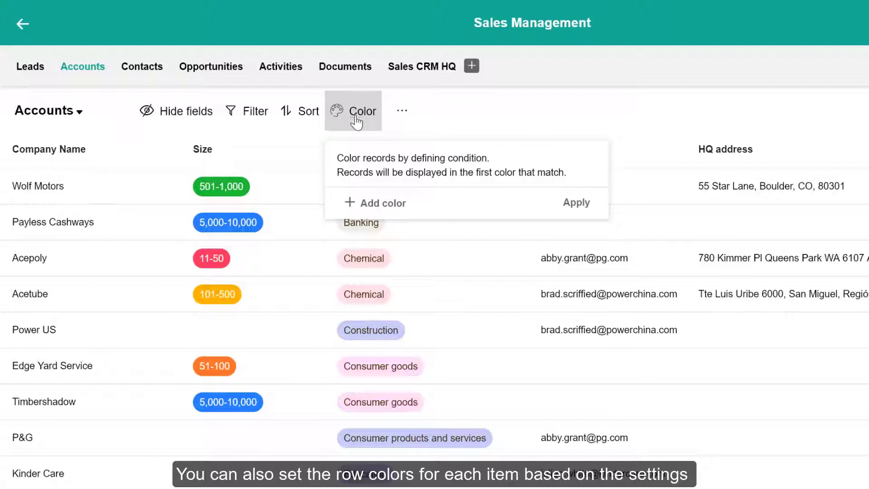
{"action": "left_click", "coordinate": [389, 206]}
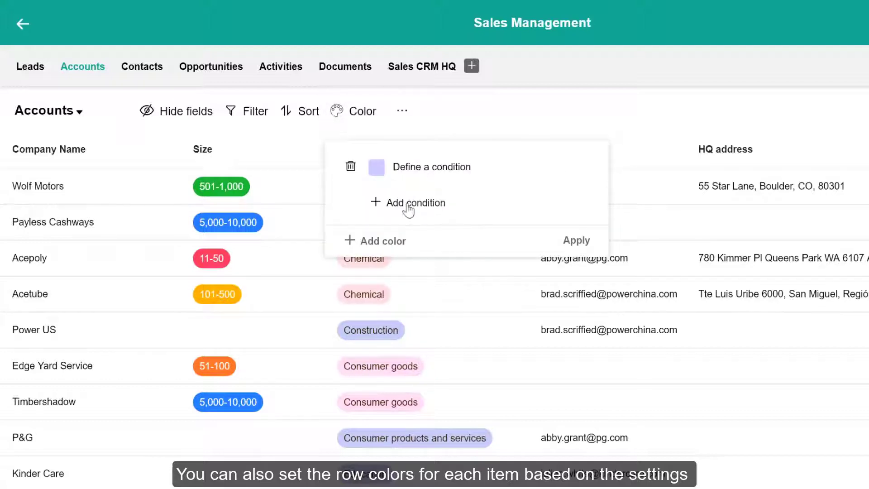
{"action": "left_click", "coordinate": [398, 204]}
{"action": "left_click", "coordinate": [380, 171]}
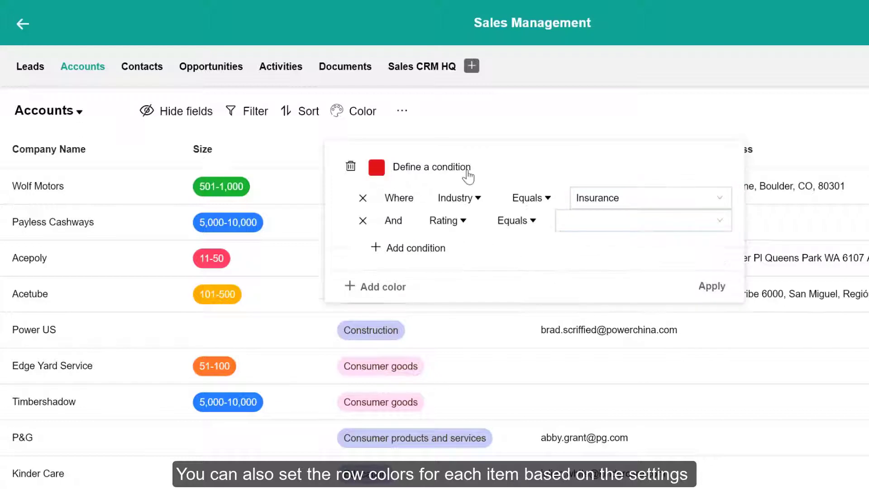
{"action": "left_click", "coordinate": [682, 223]}
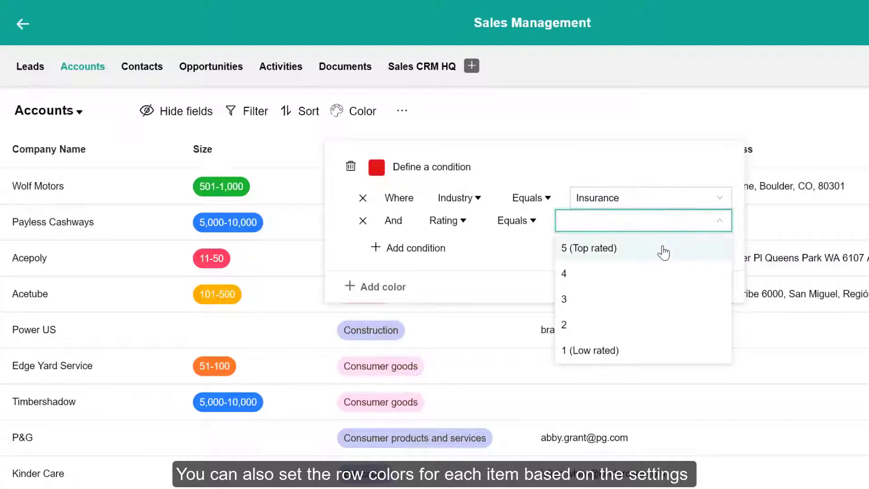
{"action": "left_click", "coordinate": [663, 252]}
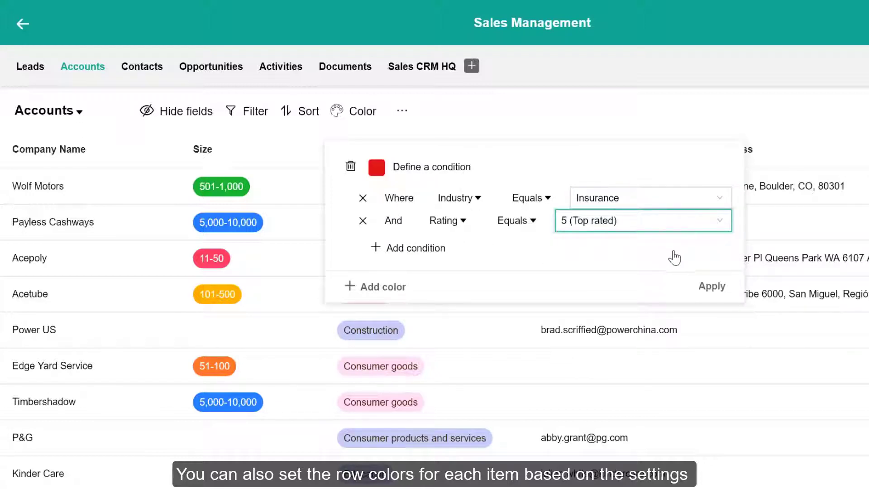
{"action": "left_click", "coordinate": [721, 290]}
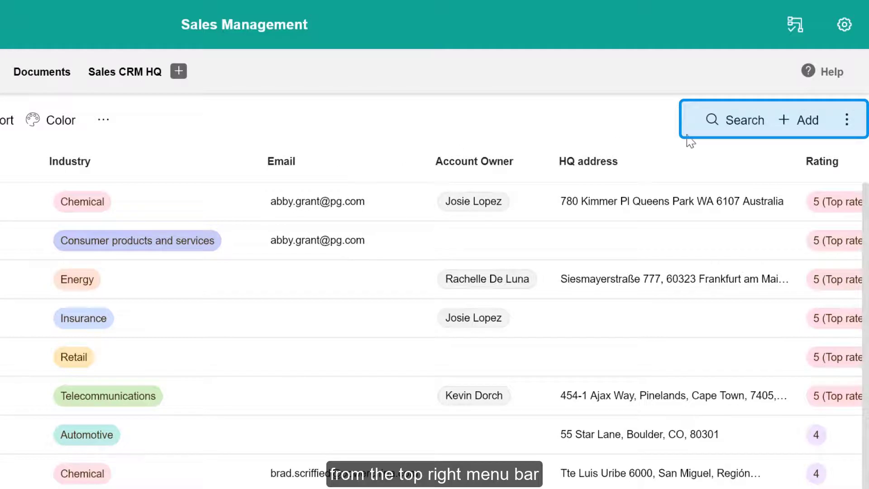
Search the Accounts list for "ace", and open the list's additional functions such as import, export and permissions
{"action": "left_click", "coordinate": [730, 126]}
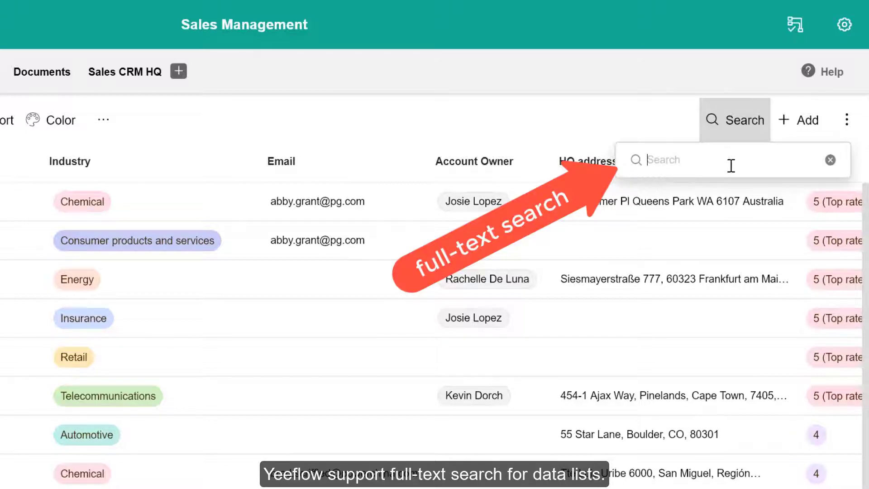
{"action": "type", "text": "ace"}
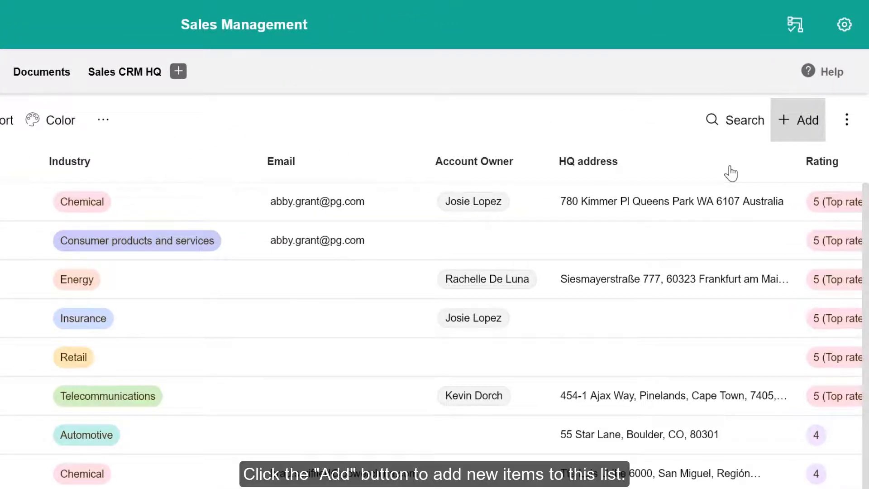
{"action": "left_click", "coordinate": [847, 120]}
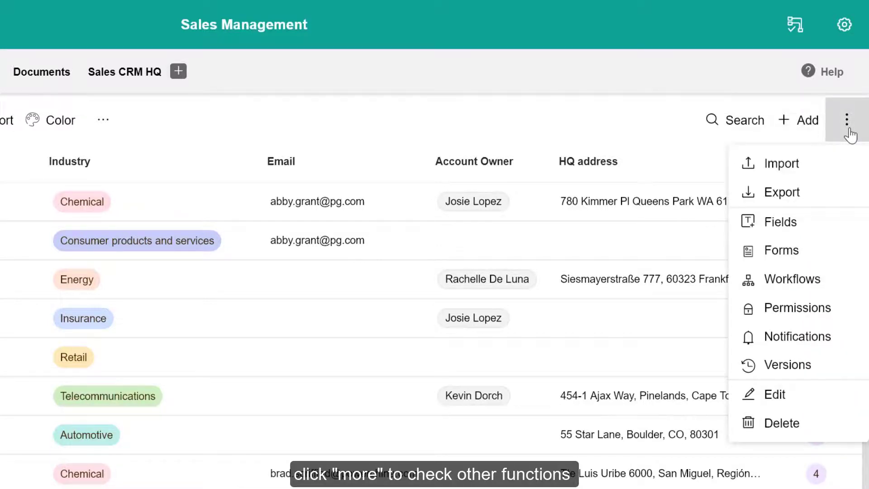